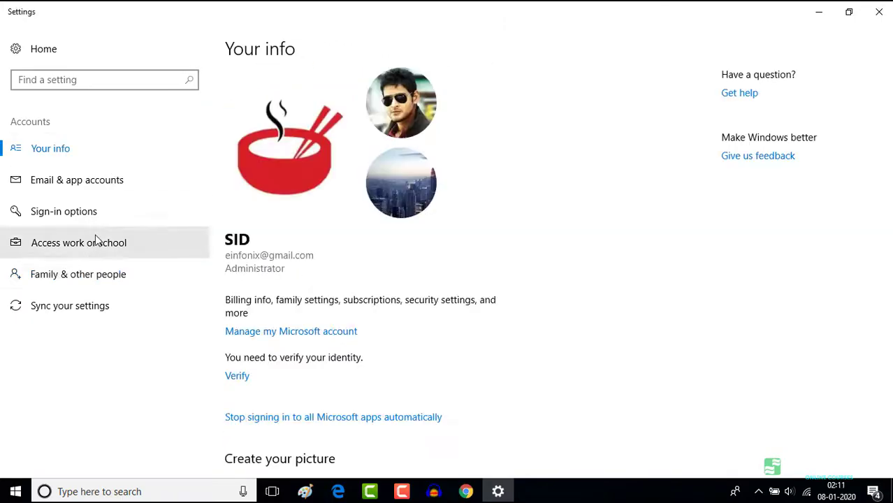
# Step: Dismiss the Microsoft account dialog and Settings to return to the Windows desktop
pyautogui.click(63, 211)
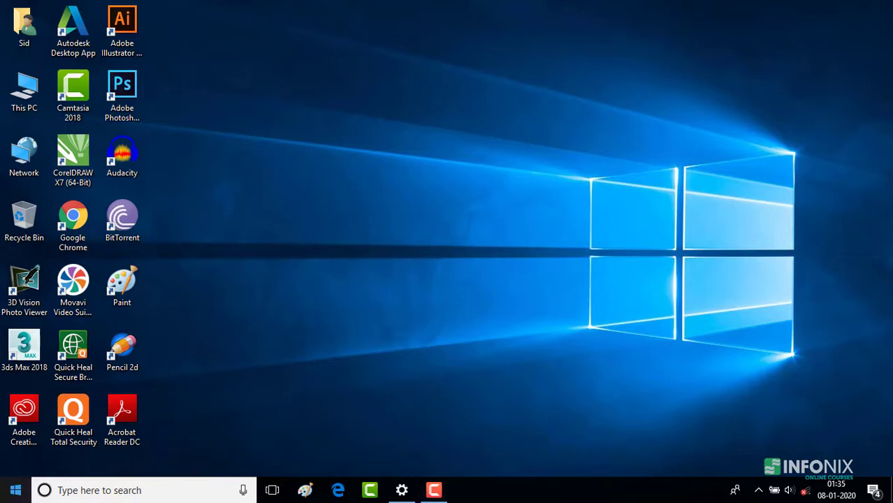
# Step: Open Settings' Family & other people page and start adding someone else to this PC
pyautogui.click(15, 490)
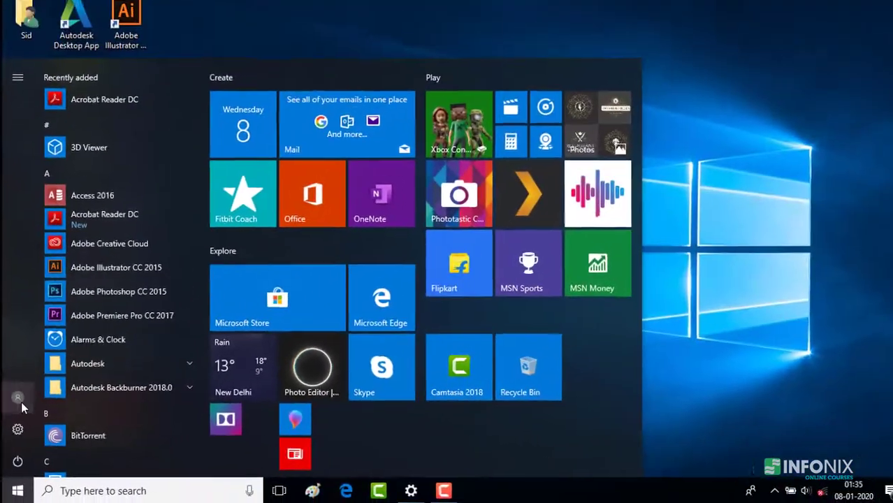
pyautogui.click(92, 371)
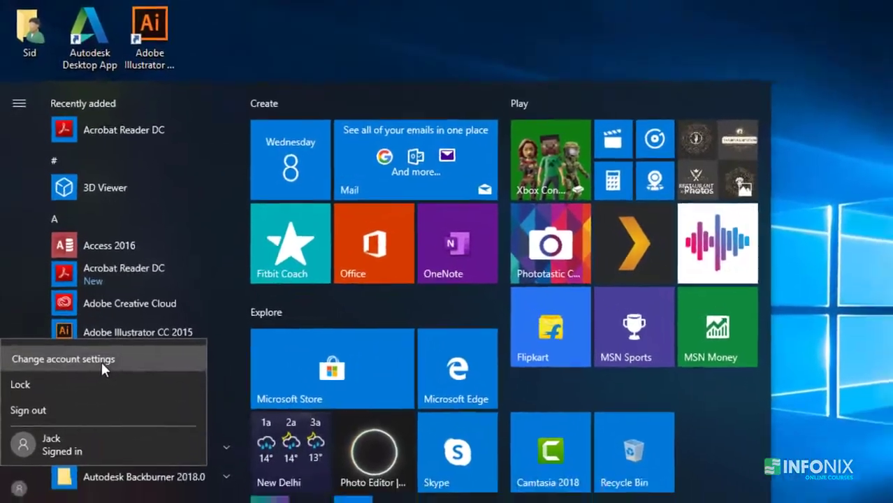
pyautogui.click(101, 361)
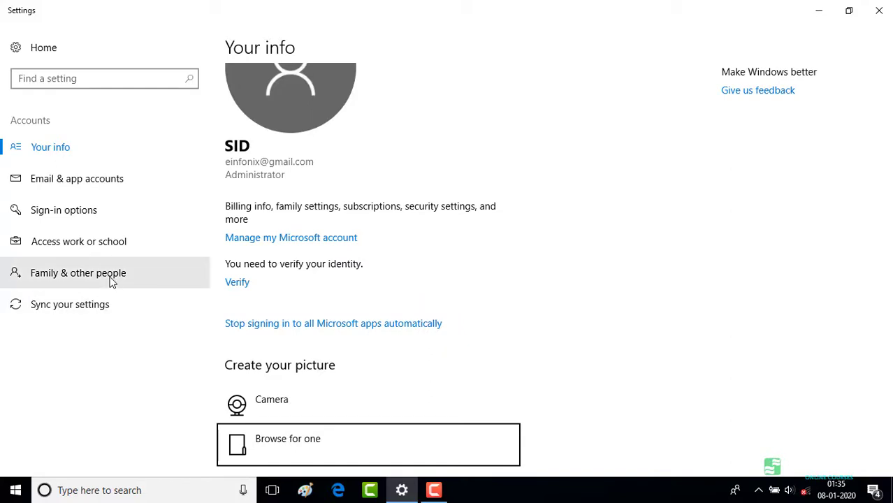
pyautogui.click(114, 280)
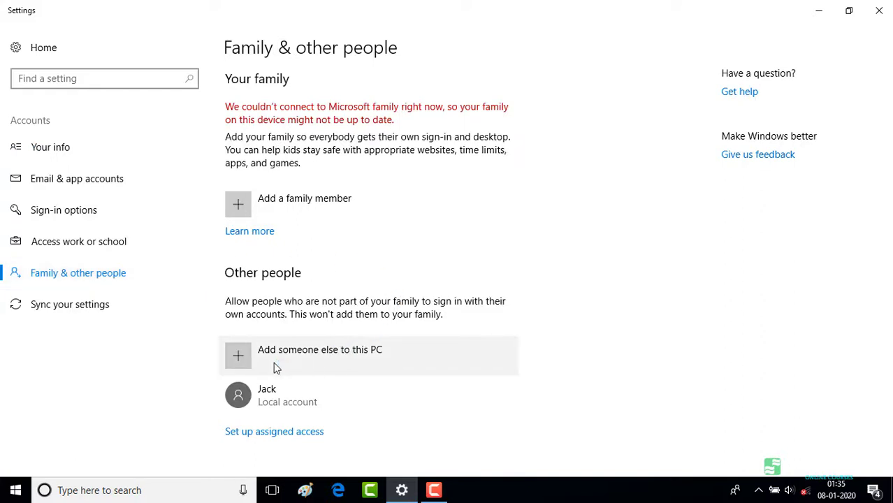
pyautogui.click(275, 363)
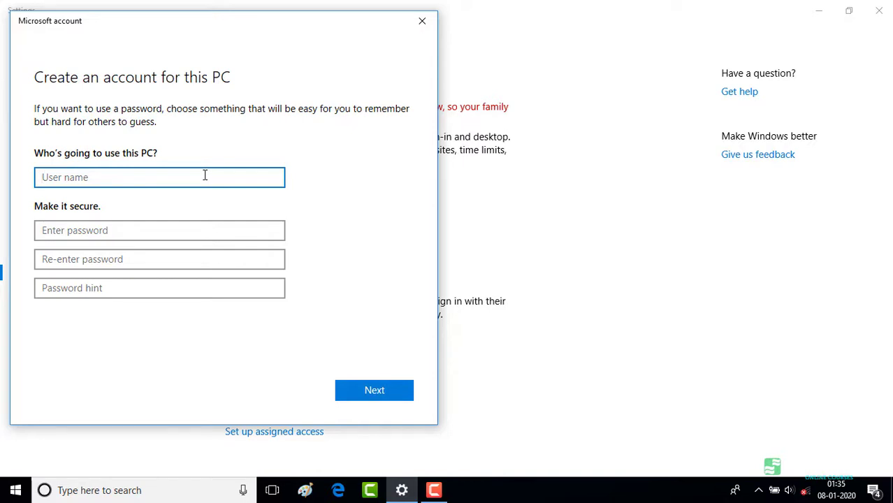
# Step: Submit the new local account with a user name, a confirmed password and hint 'Hero of Avatar'
pyautogui.write('Jack ')
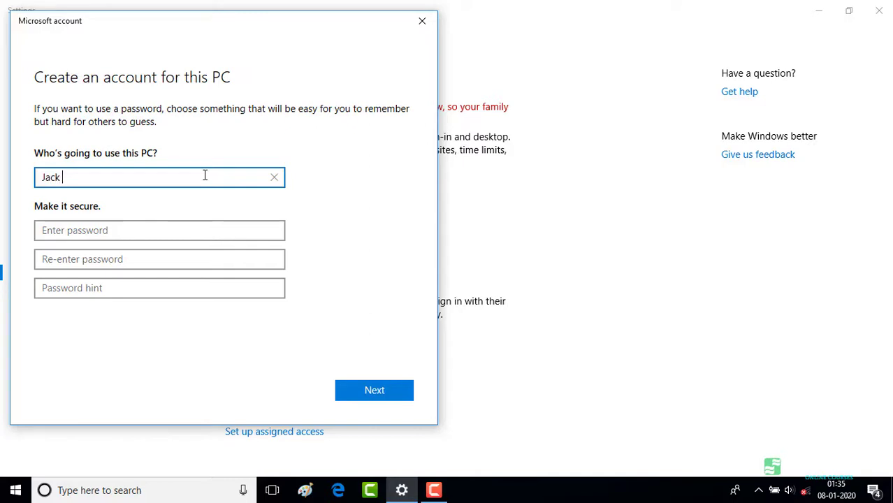
pyautogui.write('Sully')
pyautogui.press('Tab')
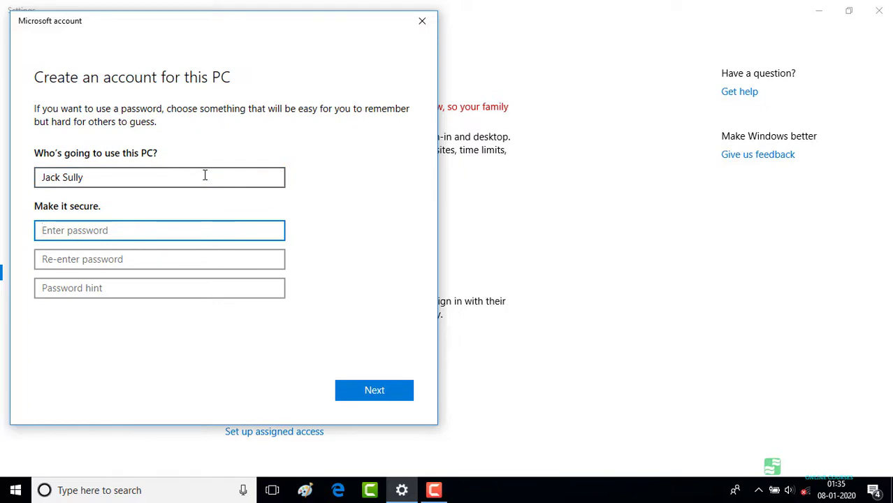
pyautogui.write('123')
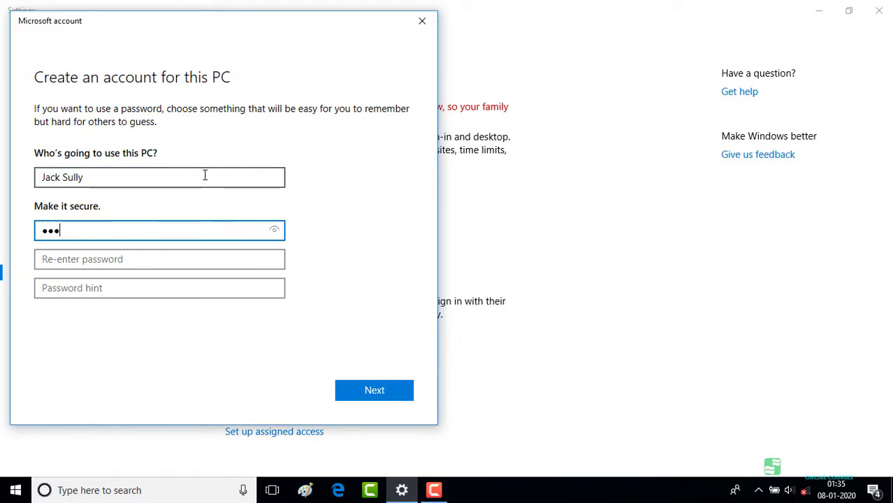
pyautogui.press('Tab')
pyautogui.write('123')
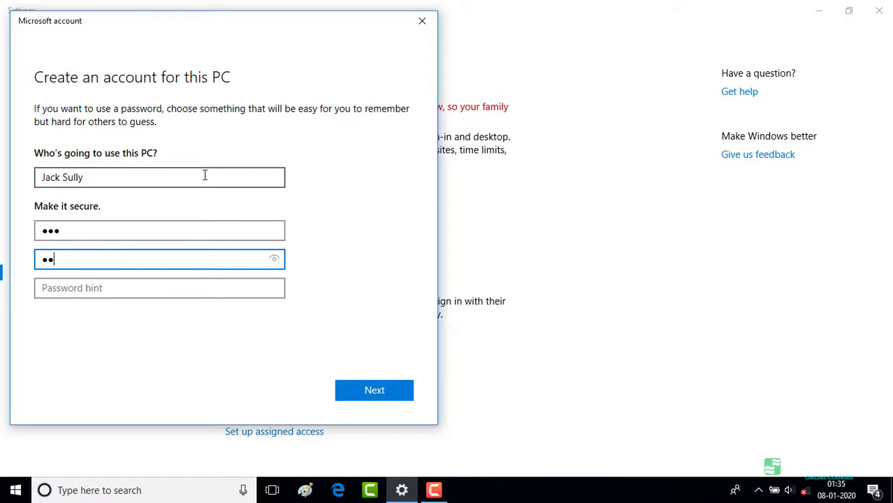
pyautogui.press('Tab')
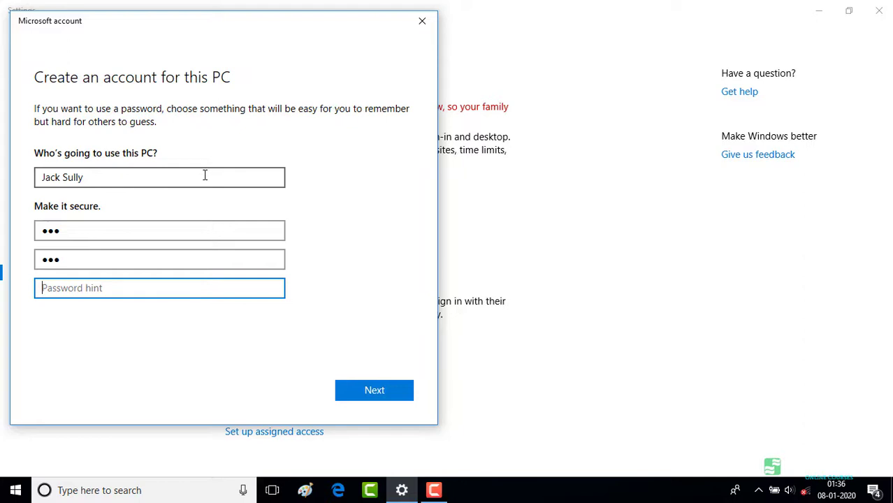
pyautogui.write('Hero ')
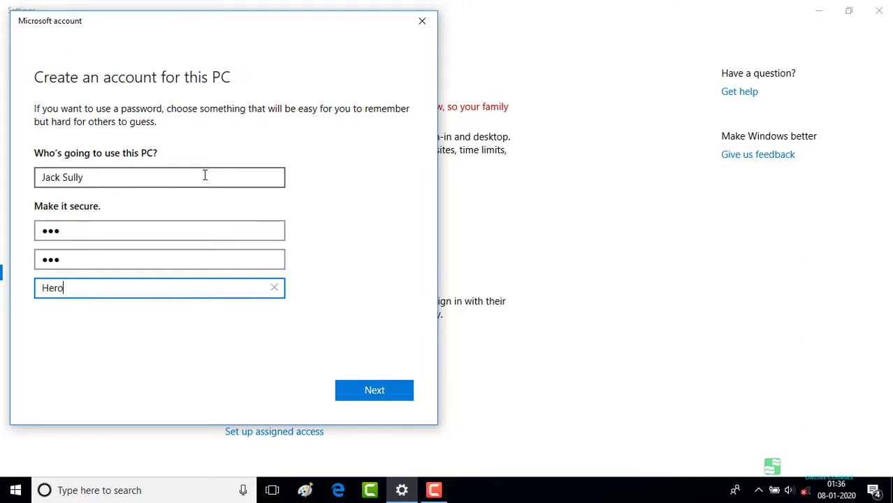
pyautogui.write('of Avatar')
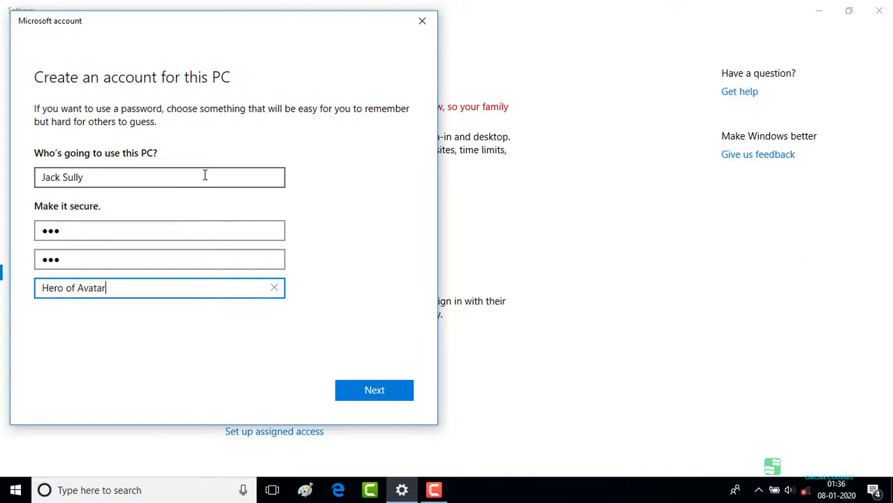
pyautogui.click(364, 388)
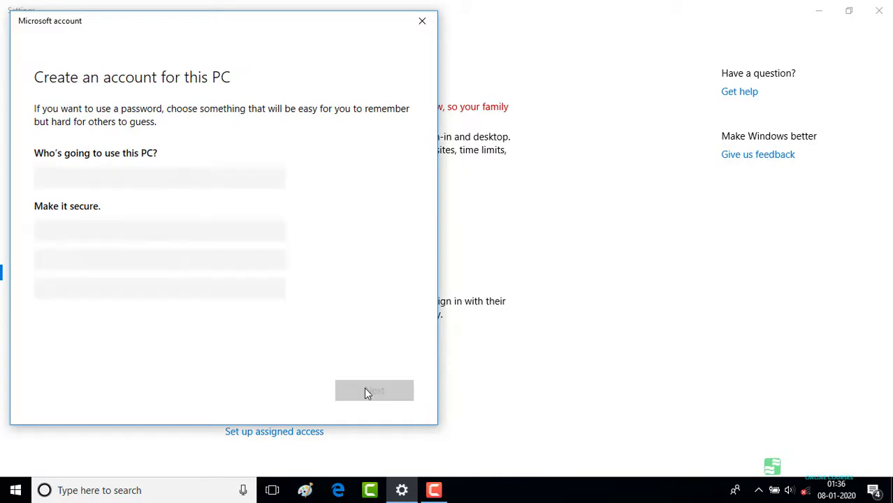
# Step: Change the new account's type from Administrator to Standard User and confirm
pyautogui.scroll(-1, 447, 365)
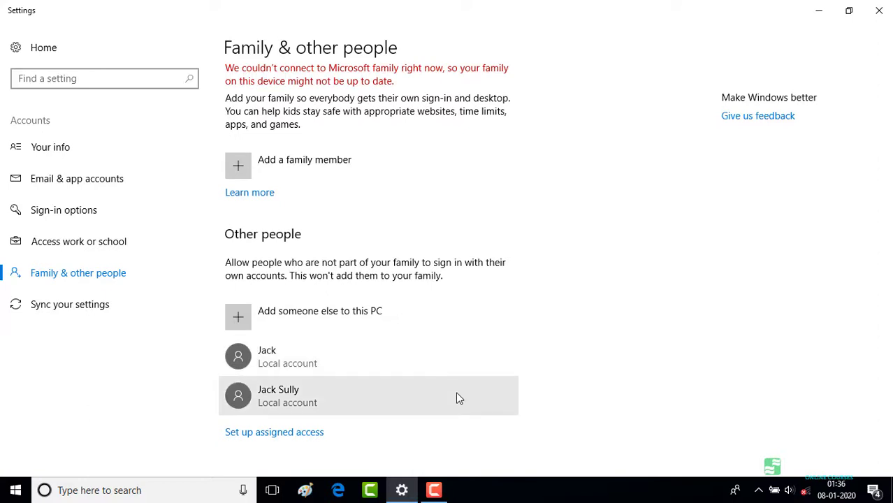
pyautogui.click(457, 398)
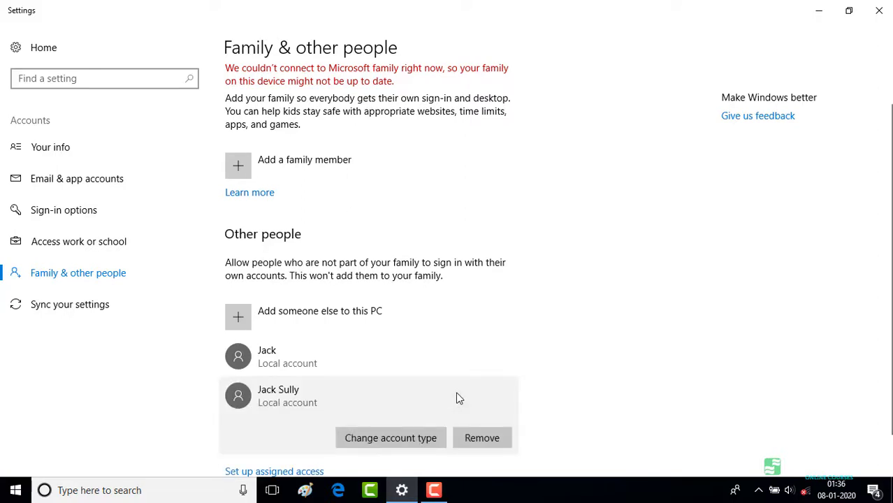
pyautogui.click(425, 440)
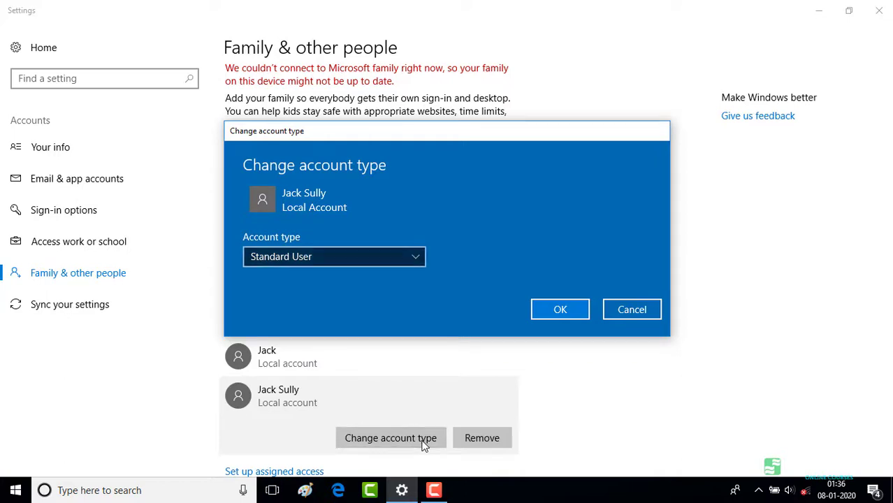
pyautogui.press('space')
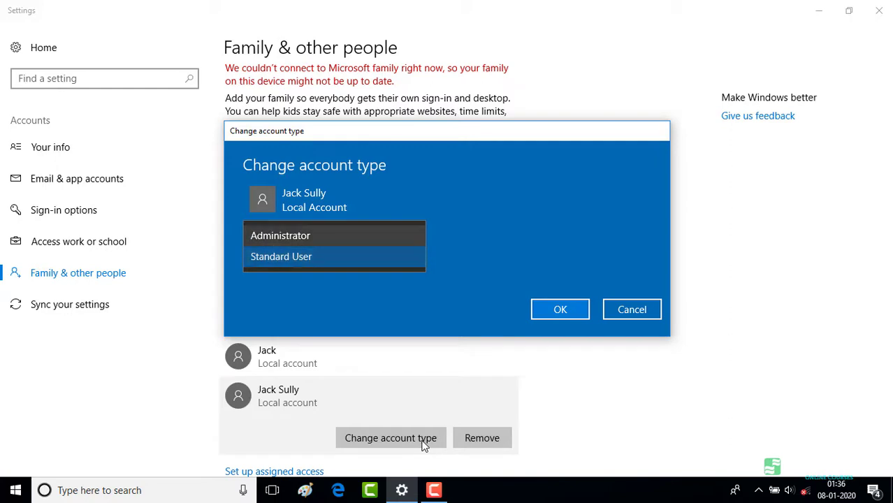
pyautogui.press('Return')
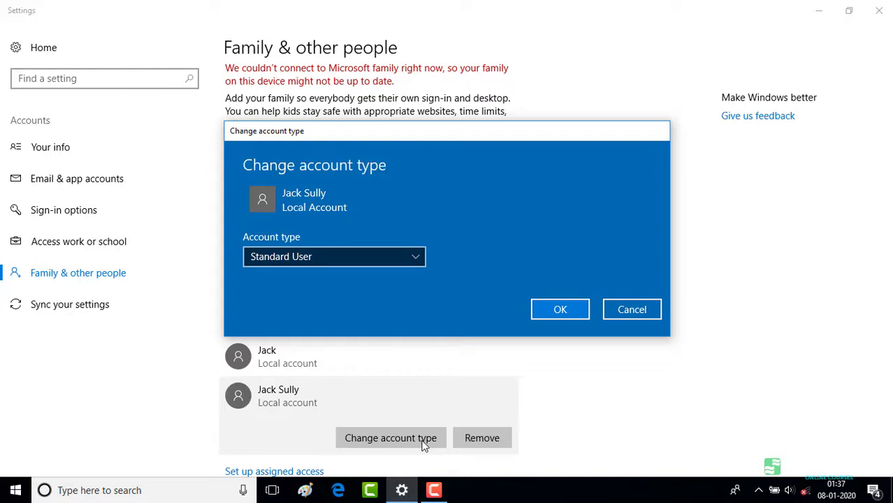
pyautogui.press('Return')
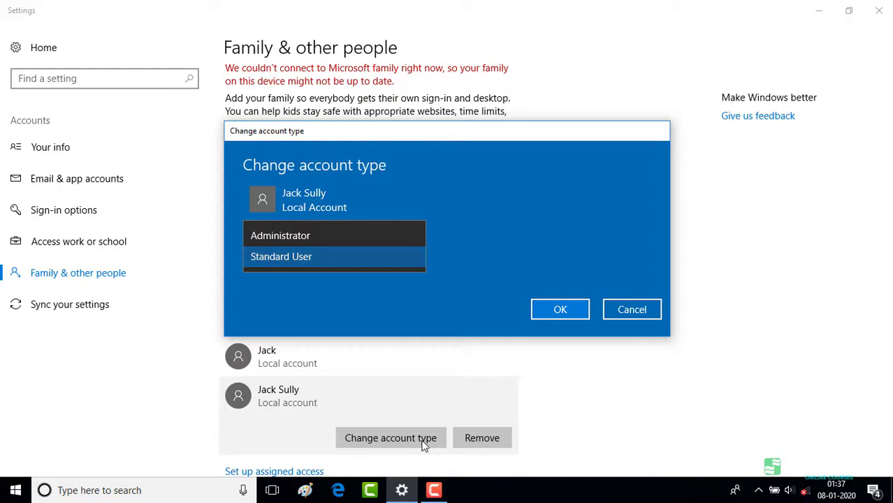
pyautogui.press('Return')
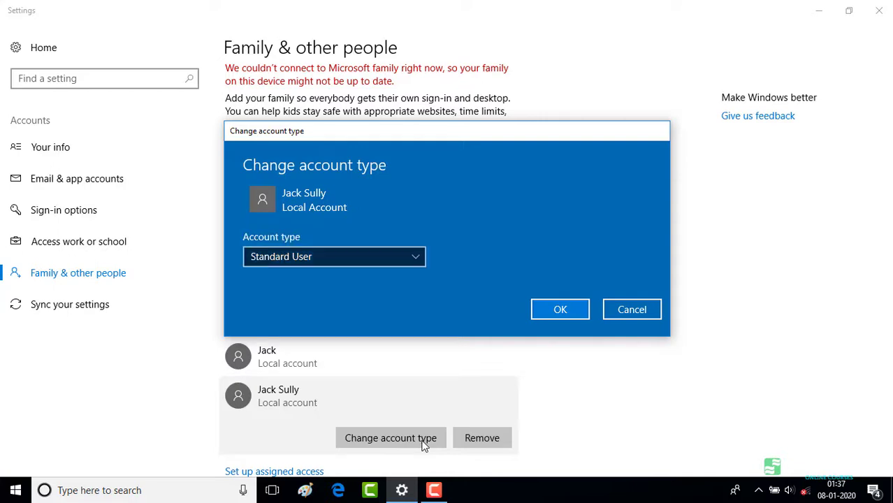
pyautogui.press('Return')
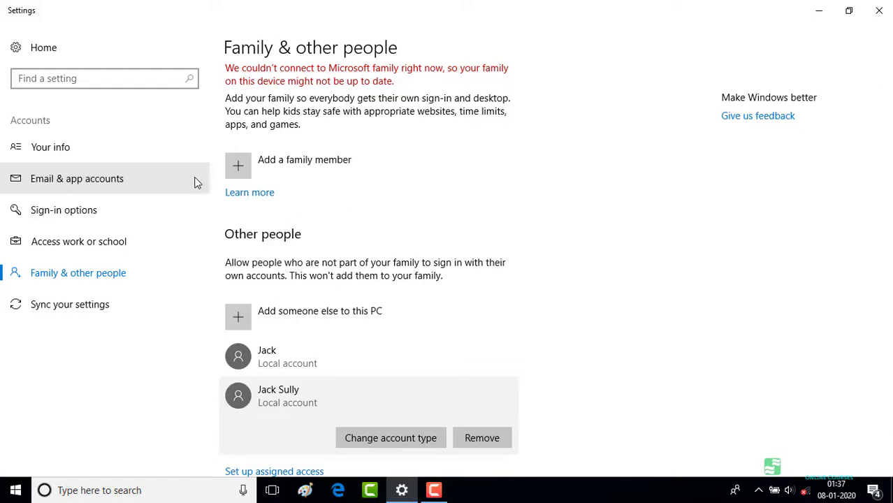
# Step: On Your info, set the account picture to Chinese-Food-Logo from Pictures > Download
pyautogui.click(145, 155)
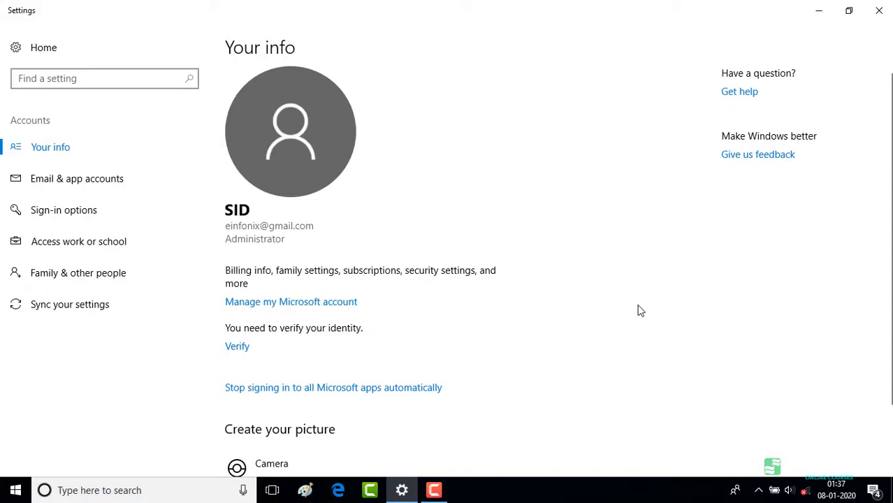
pyautogui.scroll(-2, 641, 311)
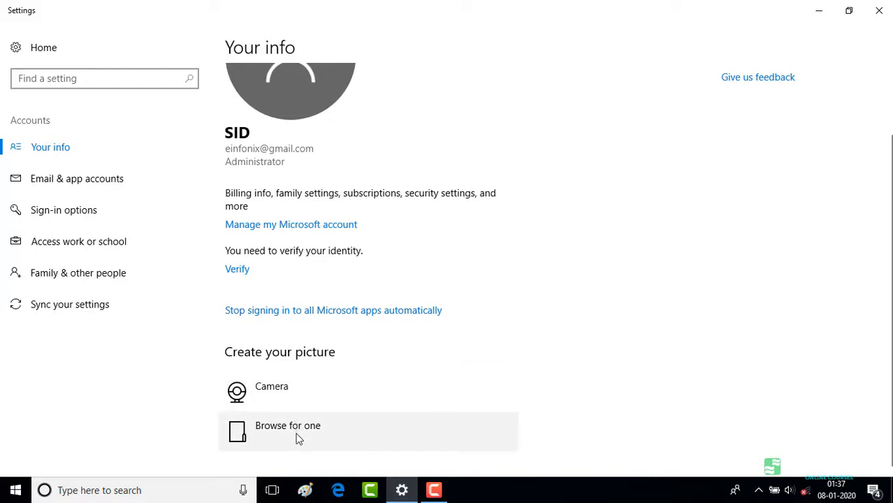
pyautogui.click(298, 439)
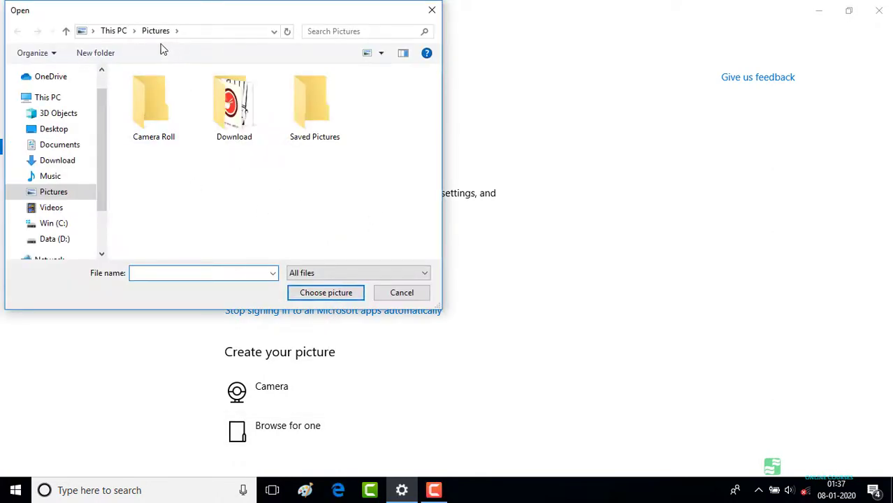
pyautogui.click(220, 115)
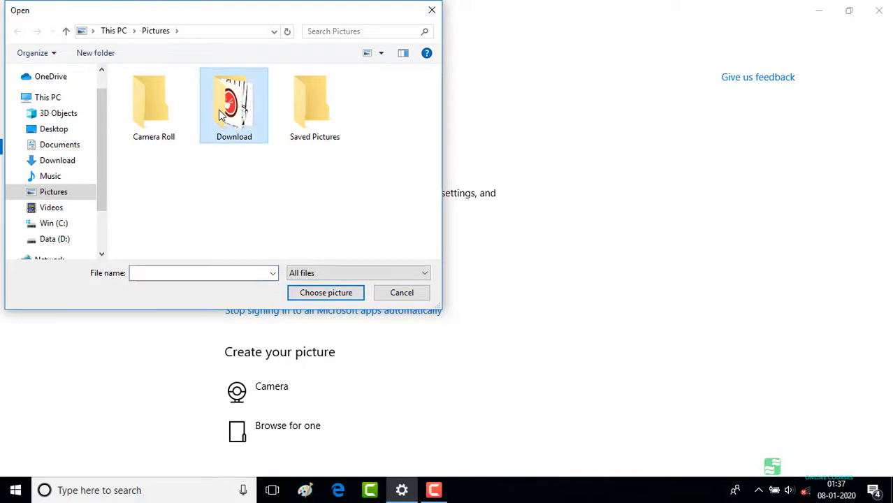
pyautogui.doubleClick(221, 114)
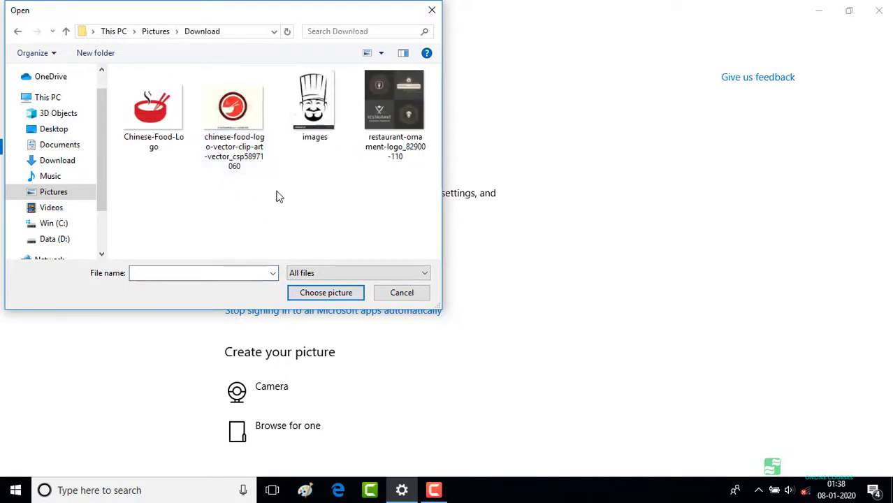
pyautogui.click(166, 118)
pyautogui.doubleClick(167, 119)
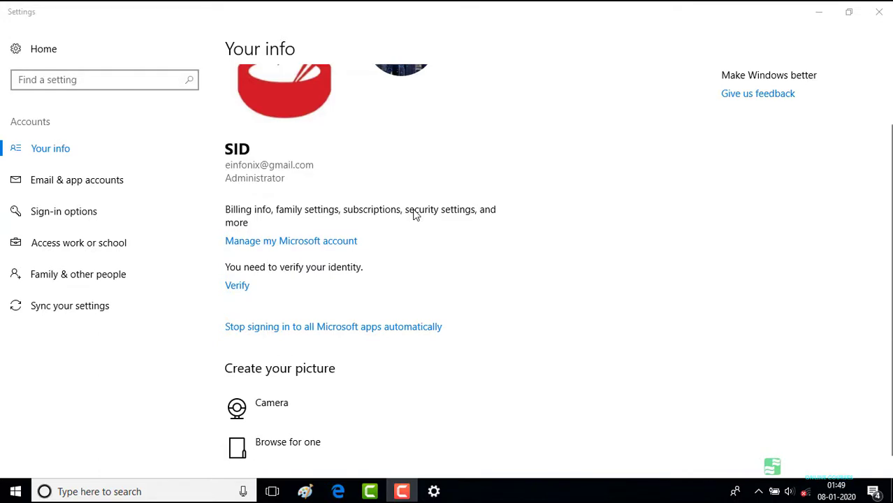
# Step: On Sign-in options, begin a password change with the current password, then cancel it
pyautogui.click(106, 210)
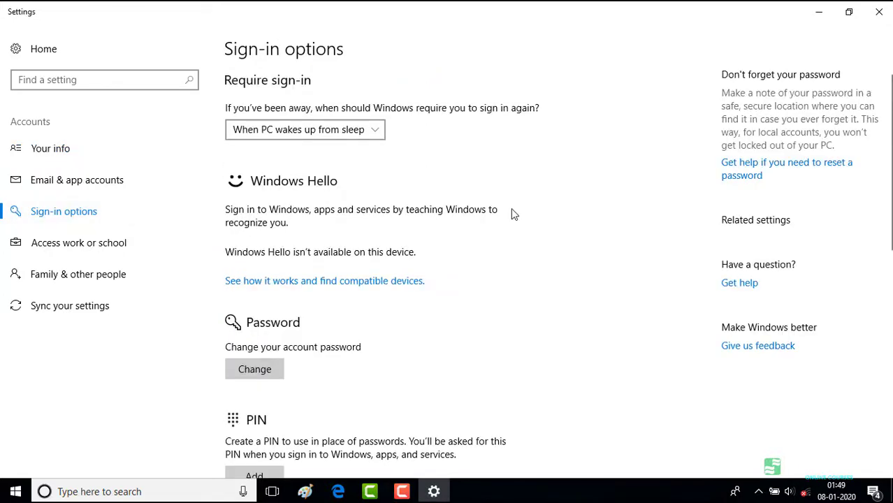
pyautogui.scroll(-3, 508, 223)
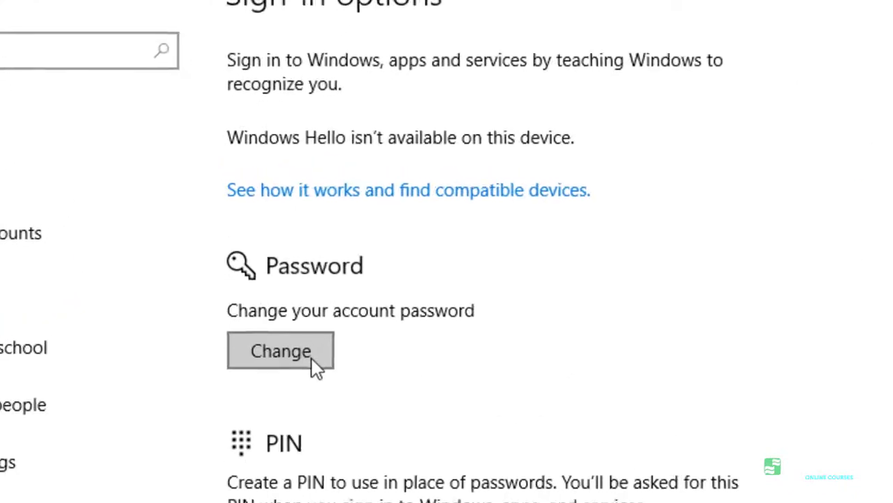
pyautogui.click(273, 313)
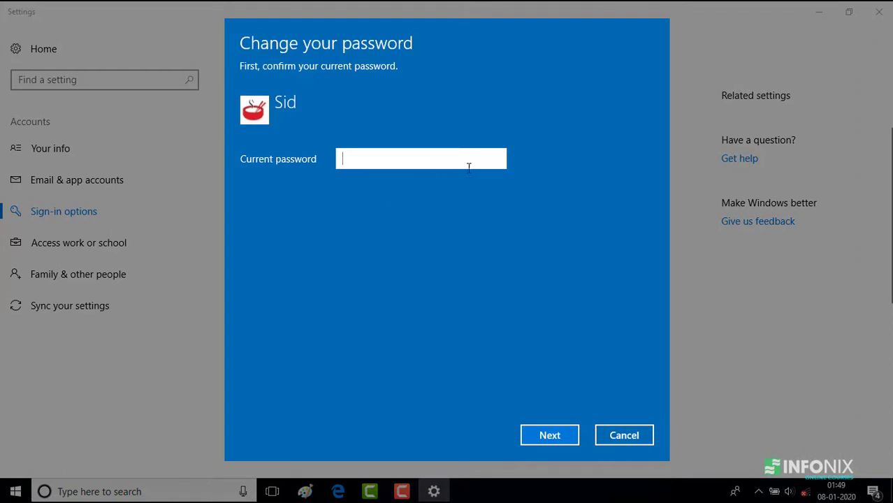
pyautogui.write('1234')
pyautogui.click(543, 435)
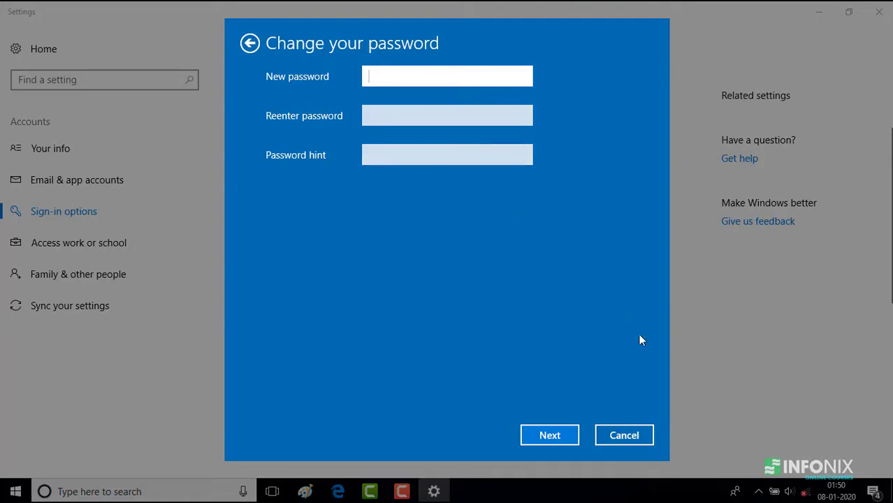
pyautogui.click(620, 436)
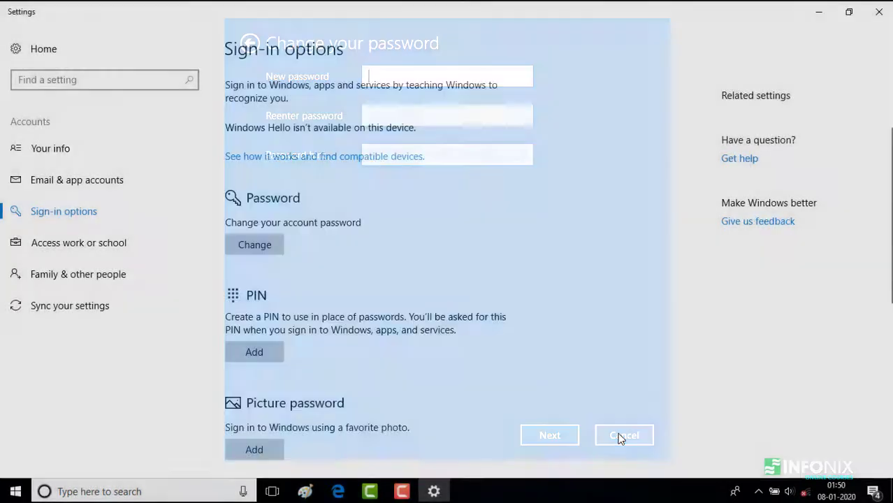
pyautogui.scroll(-3, 592, 292)
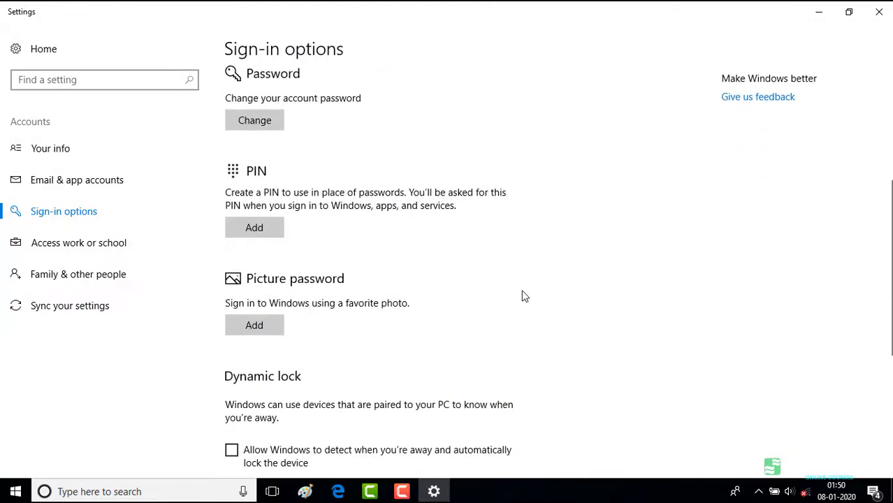